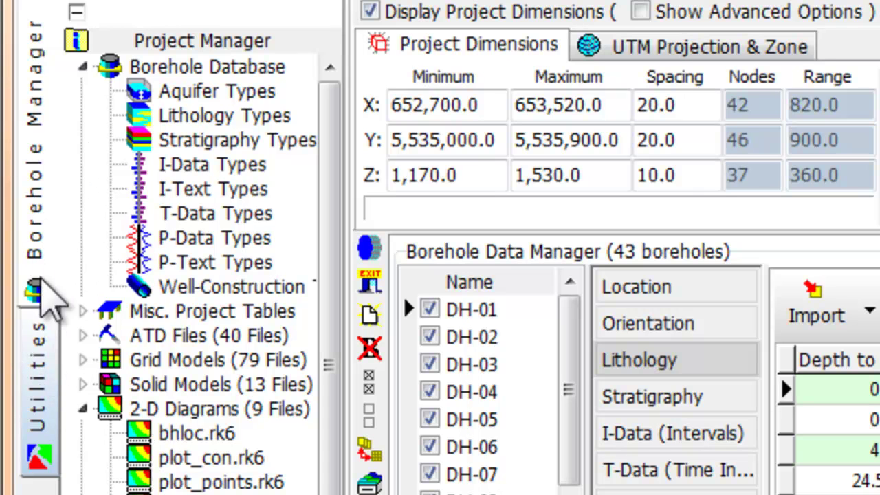
Flip between the Utilities datasheet and Borehole Manager, viewing DH-01's orientation and lithology tables
left_click(41, 366)
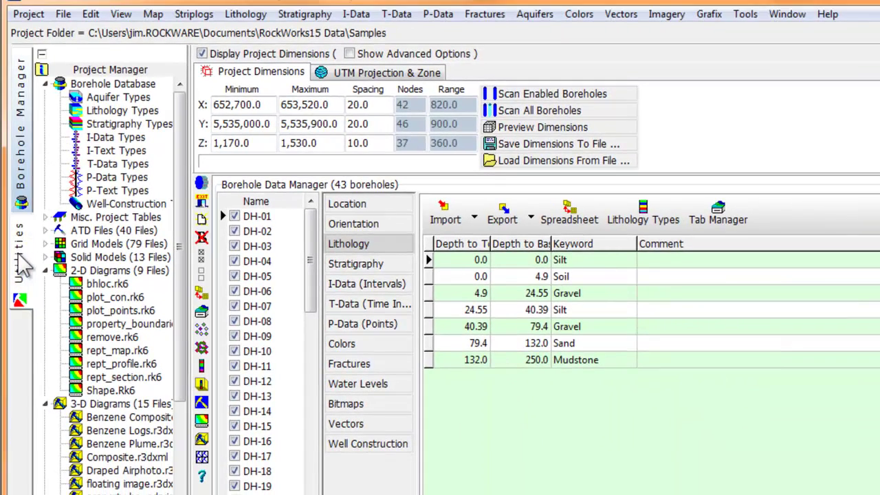
left_click(21, 240)
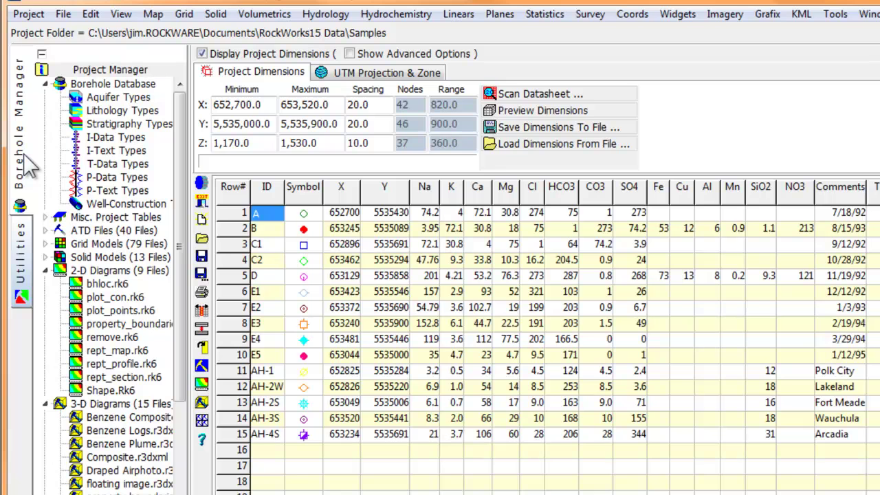
left_click(25, 160)
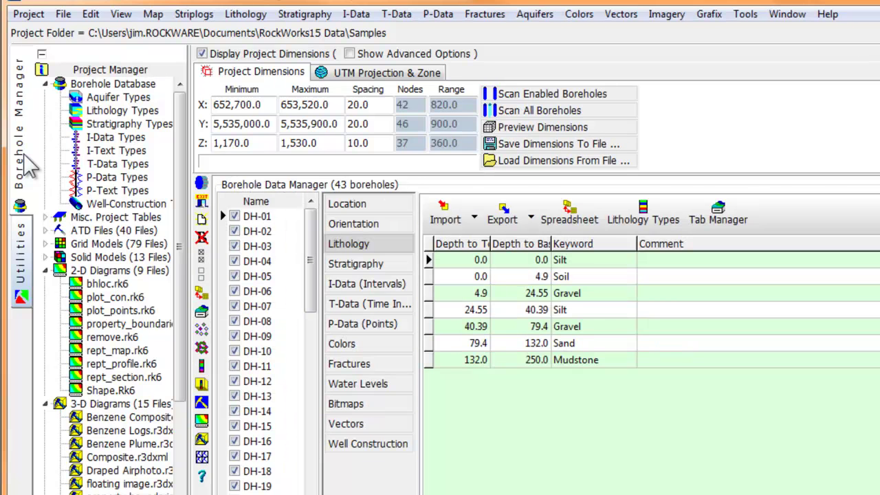
left_click(20, 258)
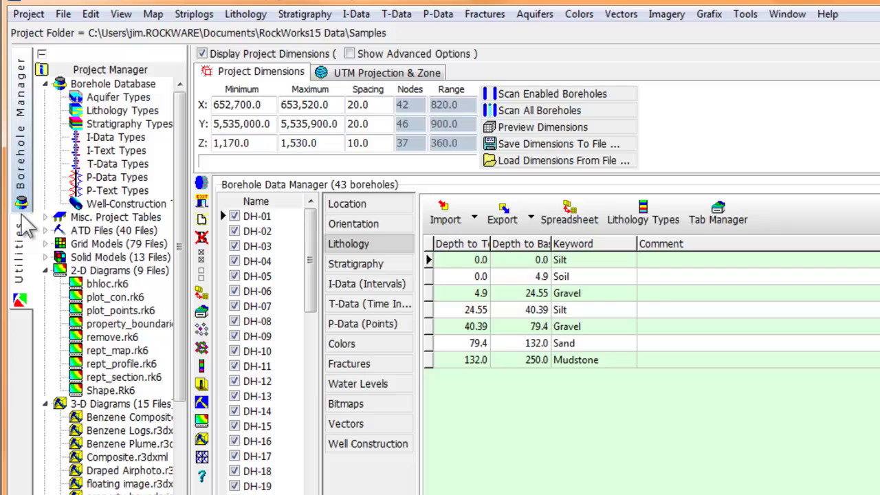
left_click(24, 177)
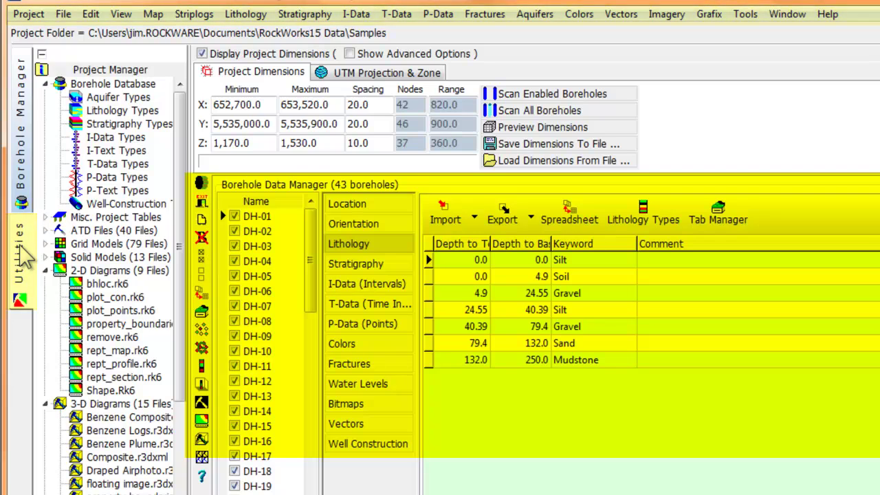
left_click(20, 254)
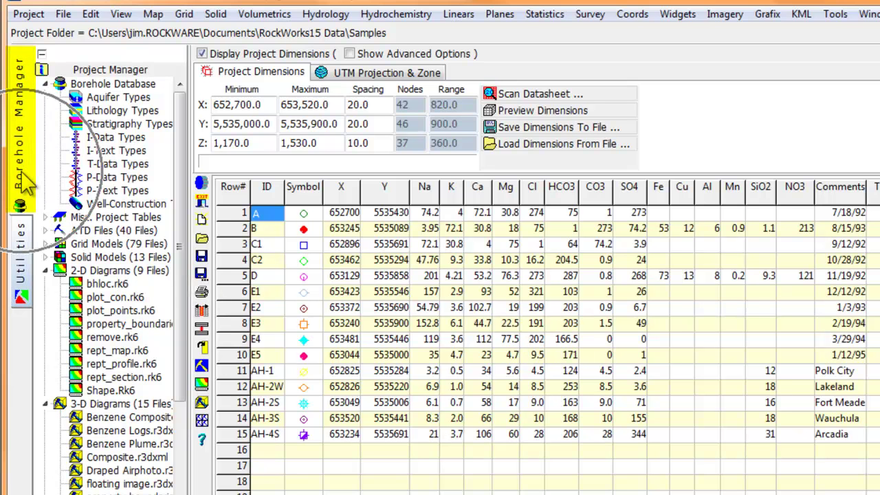
left_click(24, 183)
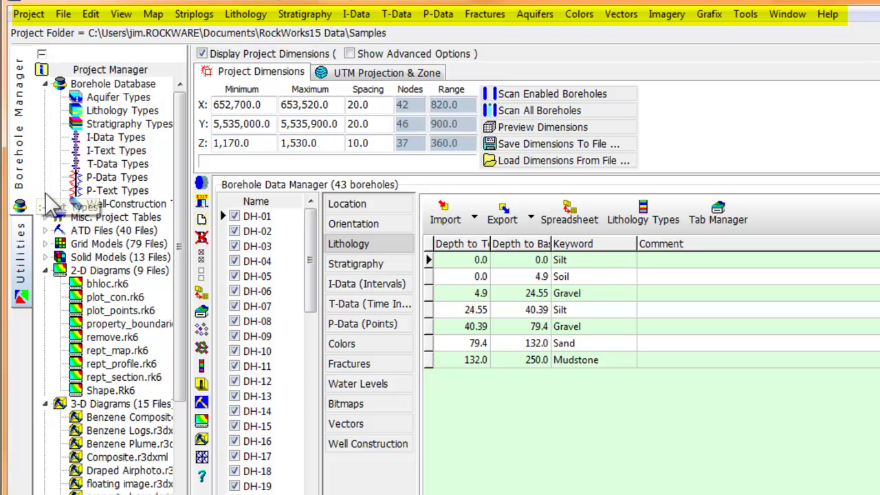
left_click(351, 223)
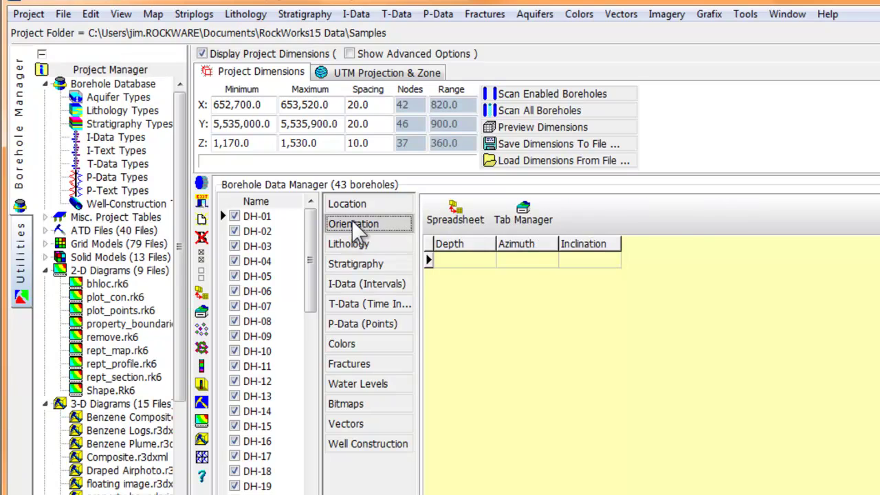
left_click(347, 243)
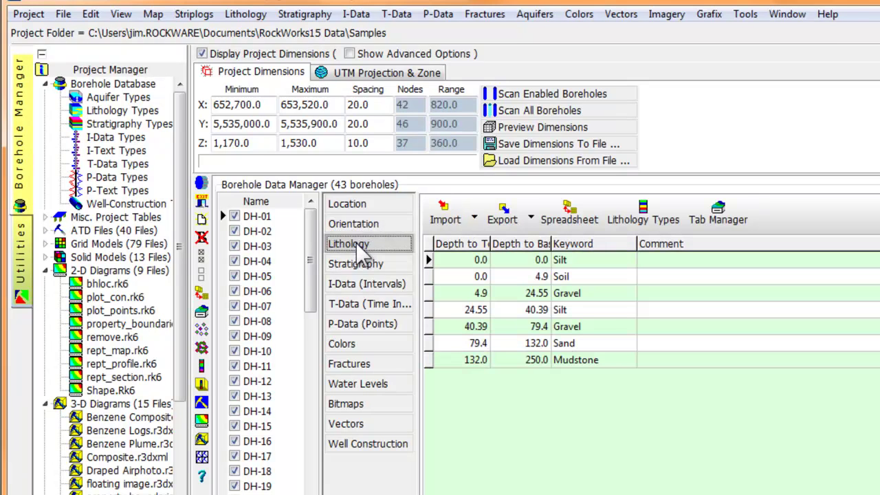
Switch repeatedly between Utilities and Borehole Manager, glancing at the water-chemistry datasheet
left_click(21, 265)
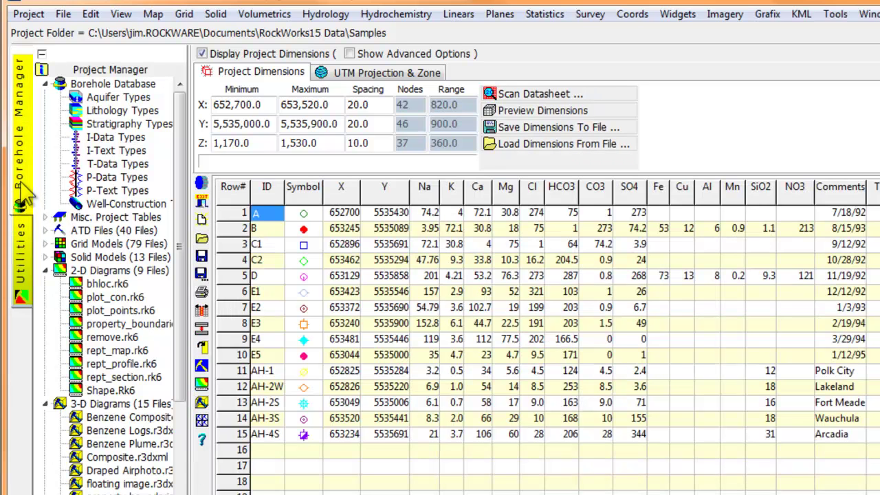
left_click(23, 197)
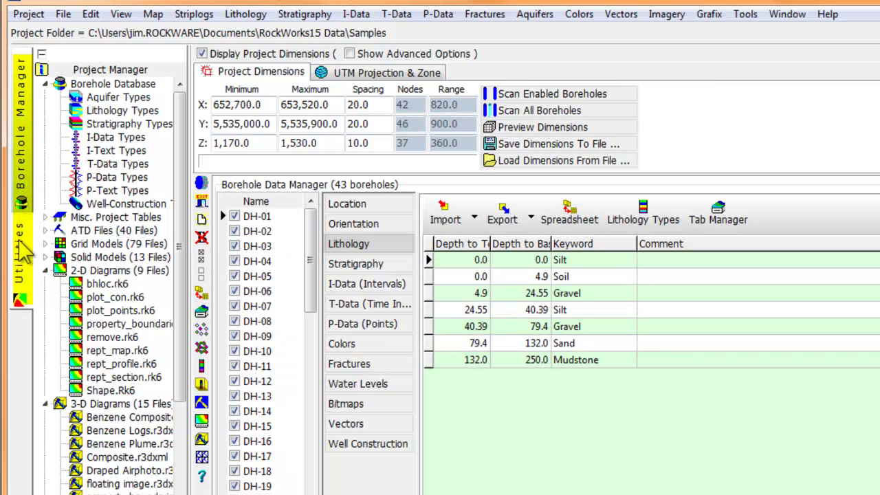
left_click(23, 254)
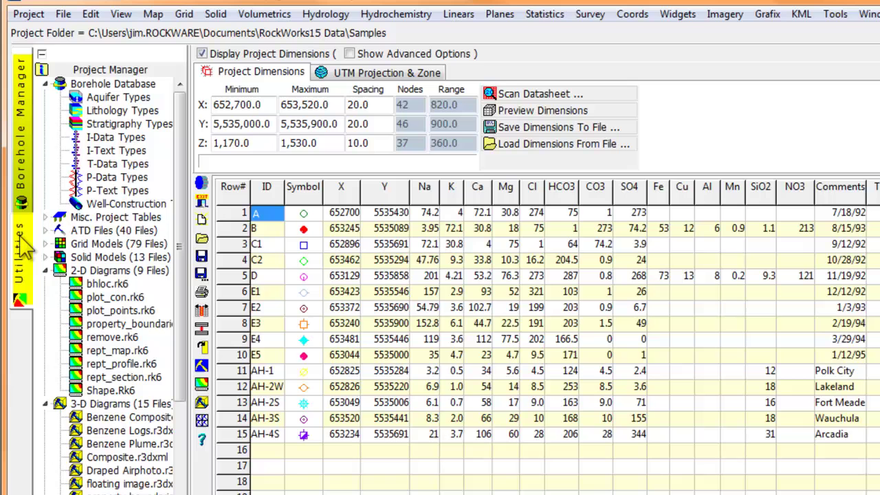
left_click(22, 180)
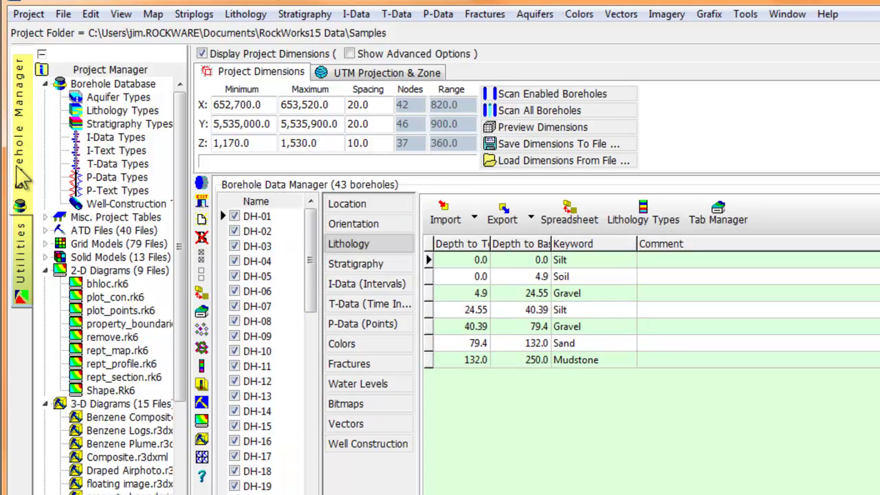
left_click(24, 260)
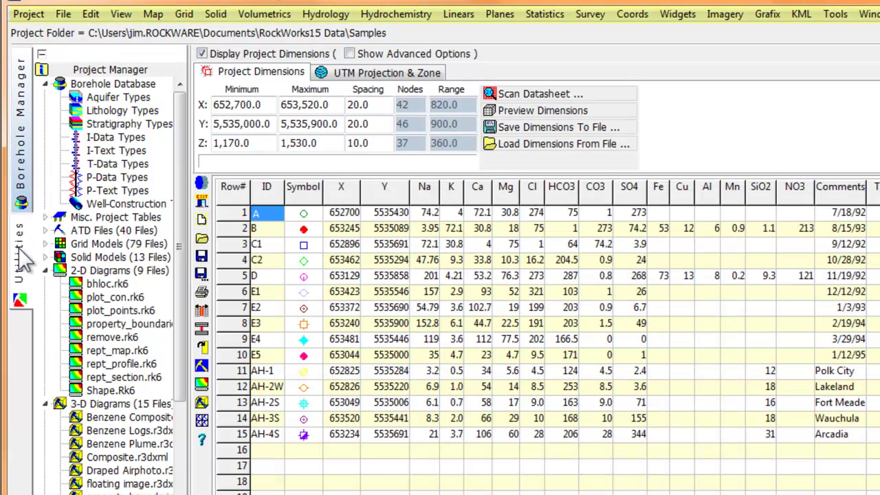
left_click(24, 170)
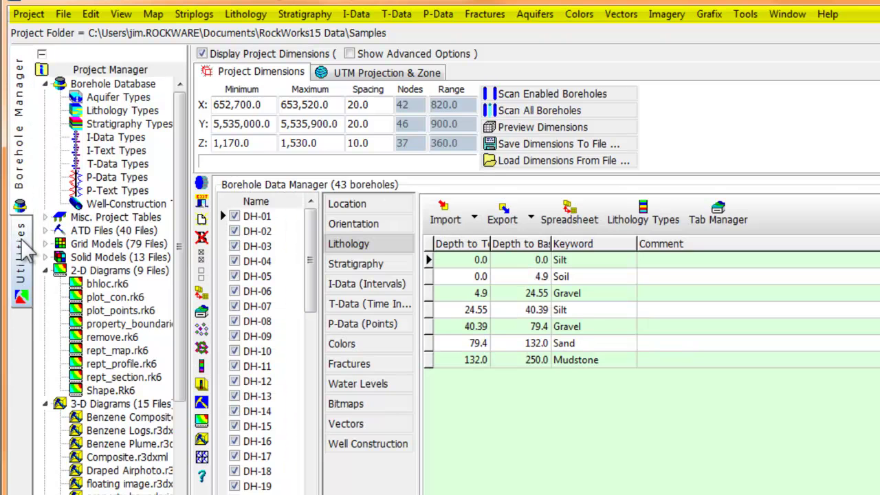
left_click(23, 245)
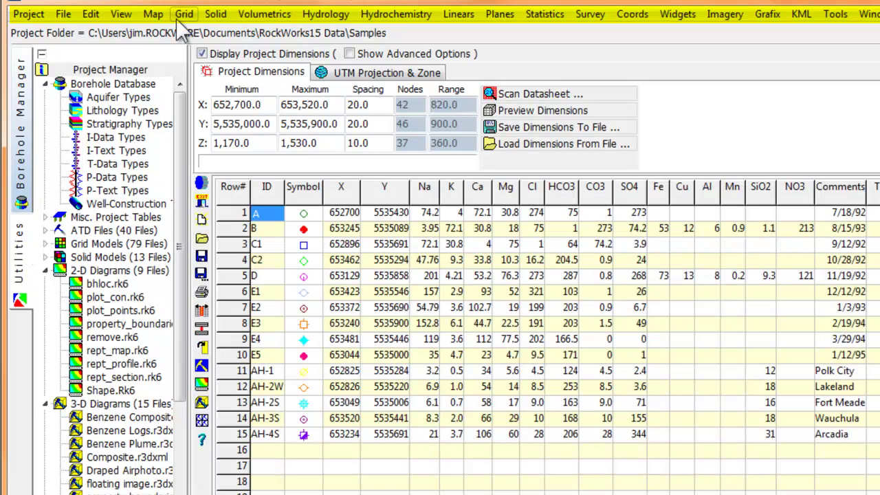
left_click(21, 137)
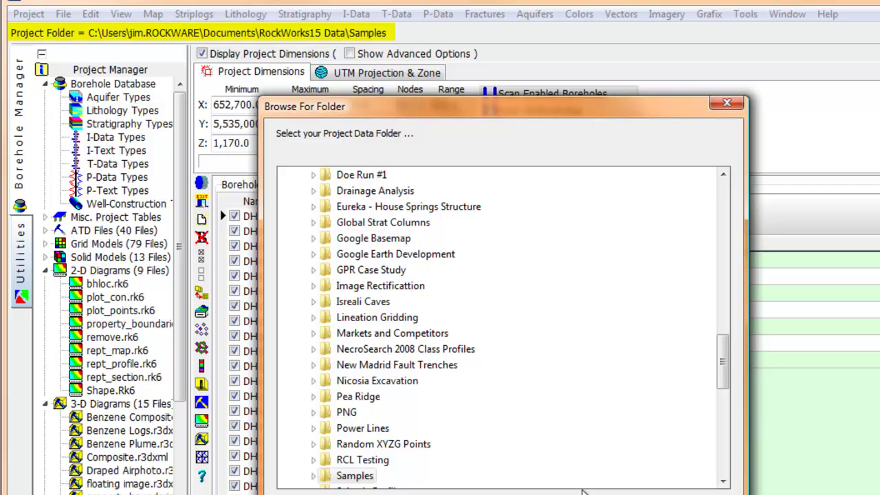
Cancel the project folder change and review the UTM projection and zone settings
key("Return")
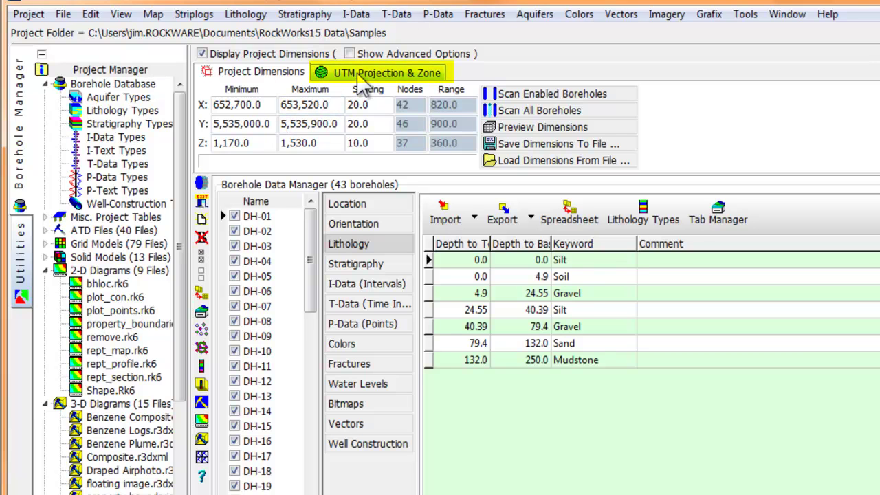
left_click(363, 74)
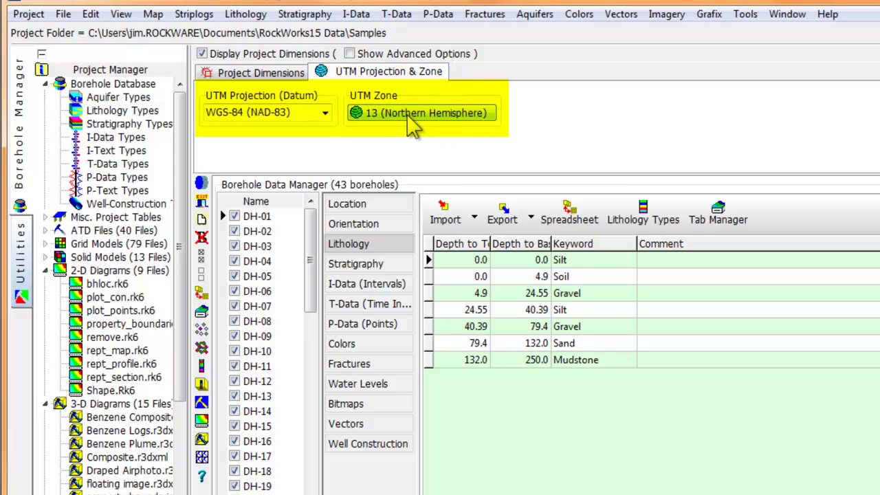
left_click(278, 76)
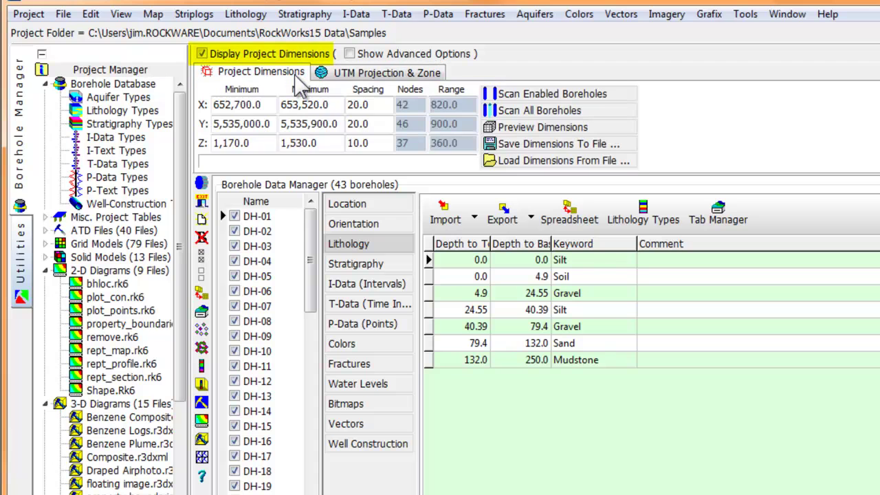
Toggle the project dimensions panel several times, leaving it collapsed
left_click(203, 58)
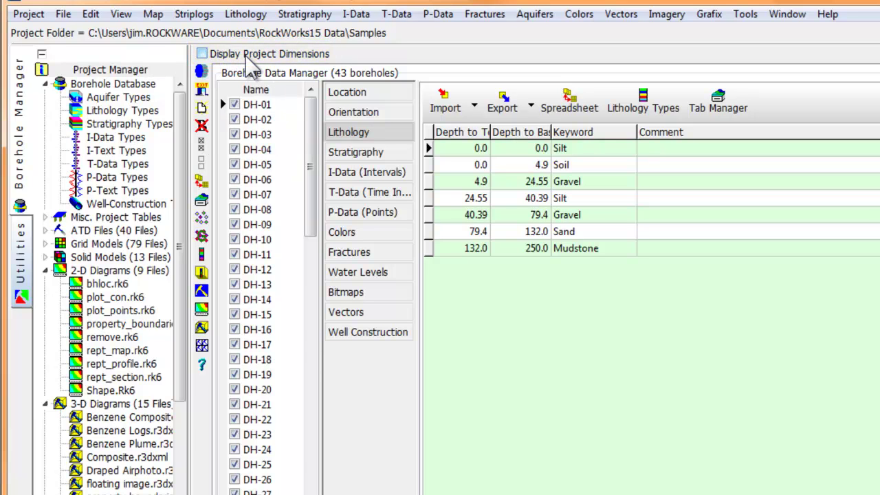
left_click(201, 55)
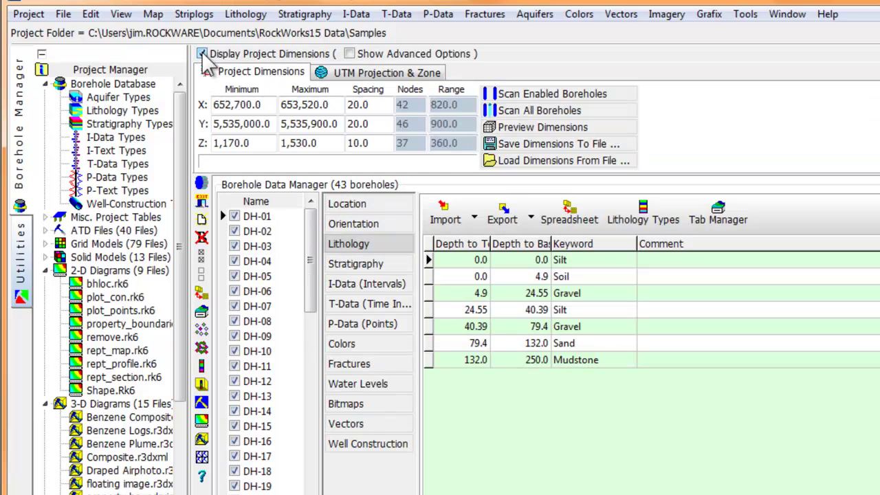
left_click(202, 54)
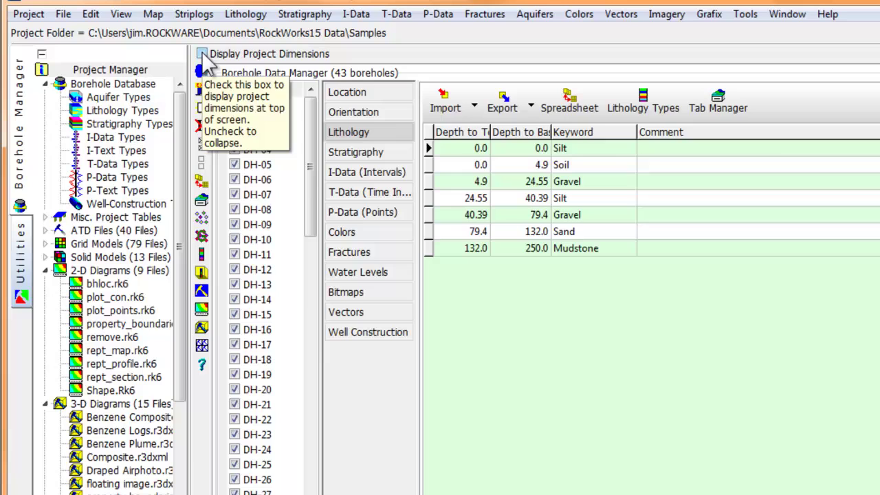
left_click(201, 54)
left_click(201, 54)
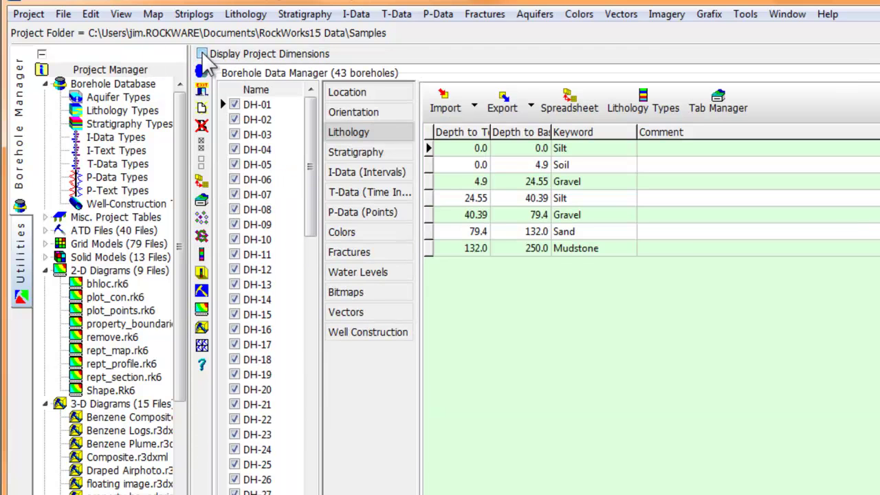
left_click(201, 53)
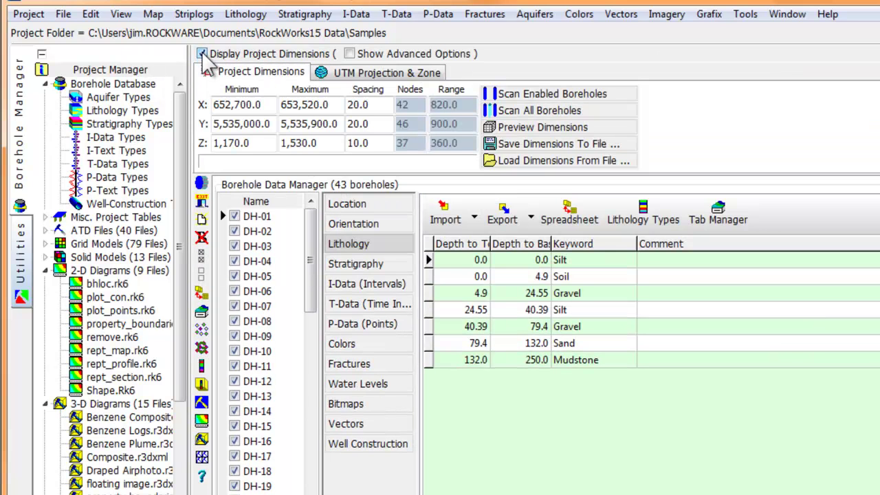
left_click(202, 54)
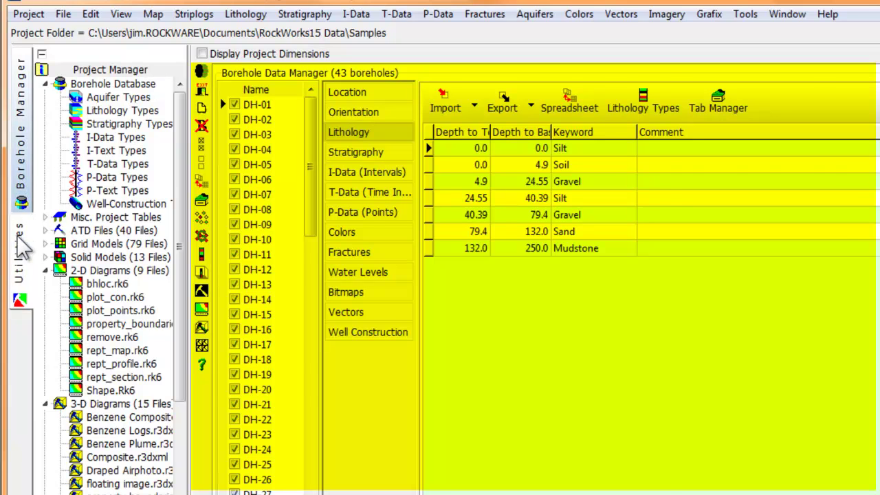
Check the Utilities spreadsheet, then step through DH-01's Location, Orientation, Lithology, Stratigraphy and I-Data tabs
left_click(20, 244)
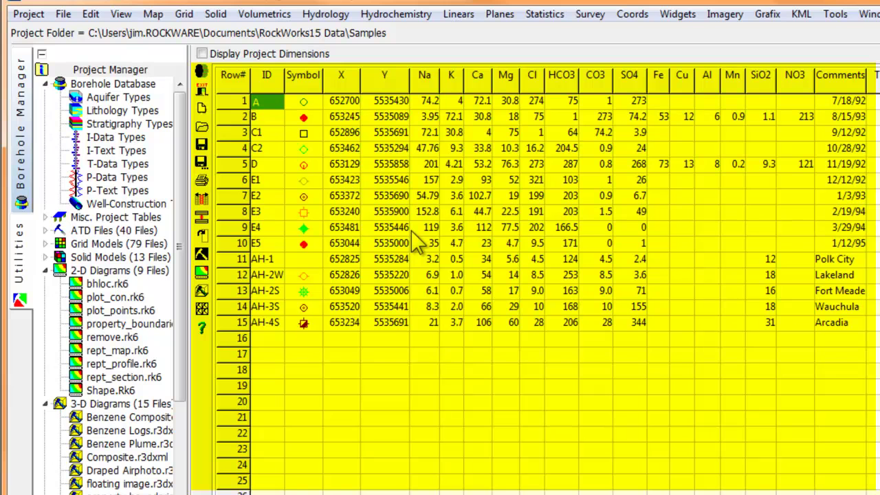
left_click(25, 160)
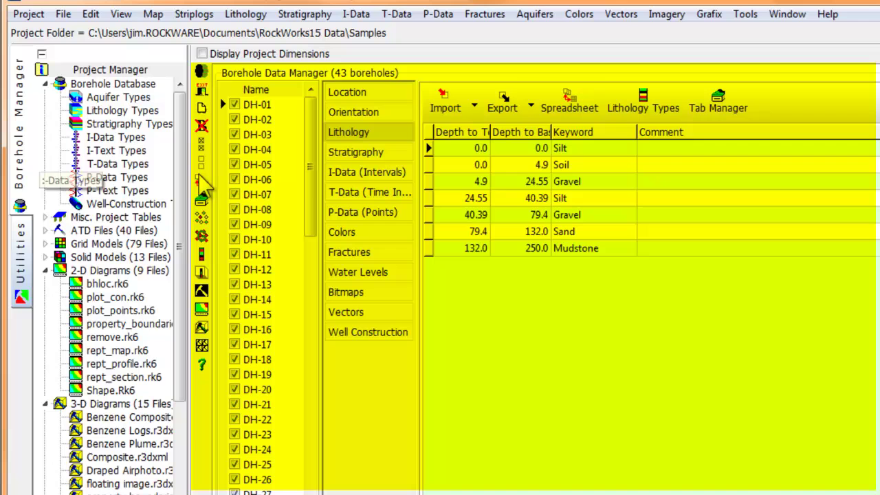
left_click(363, 96)
left_click(367, 117)
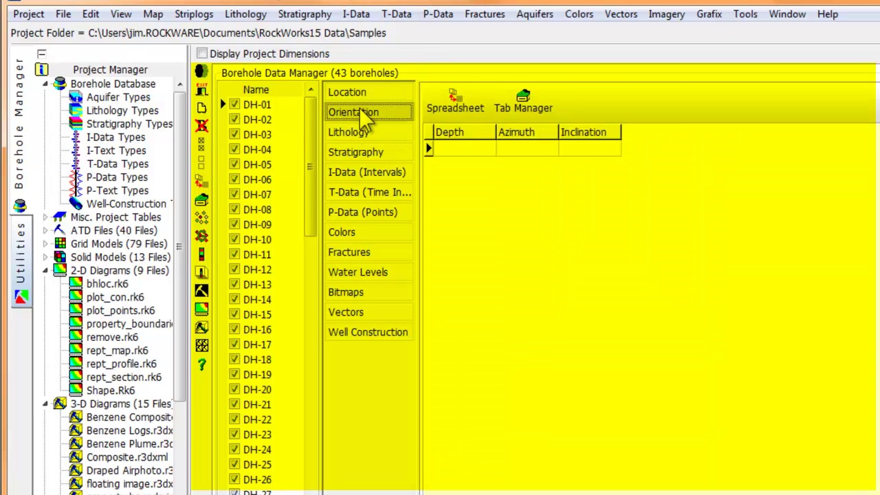
left_click(365, 144)
left_click(358, 153)
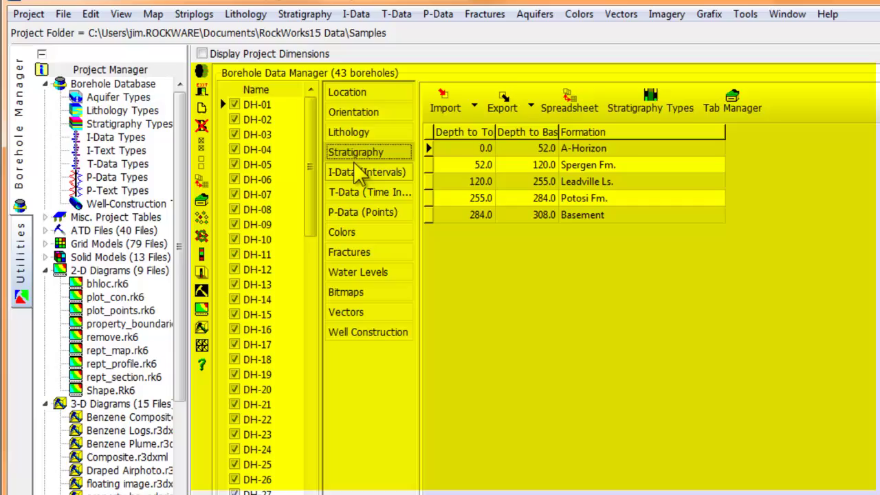
left_click(353, 173)
Move through DH-01's T-Data and P-Data tabs to its Colors table, previewing the 2-D Diagrams files
left_click(352, 187)
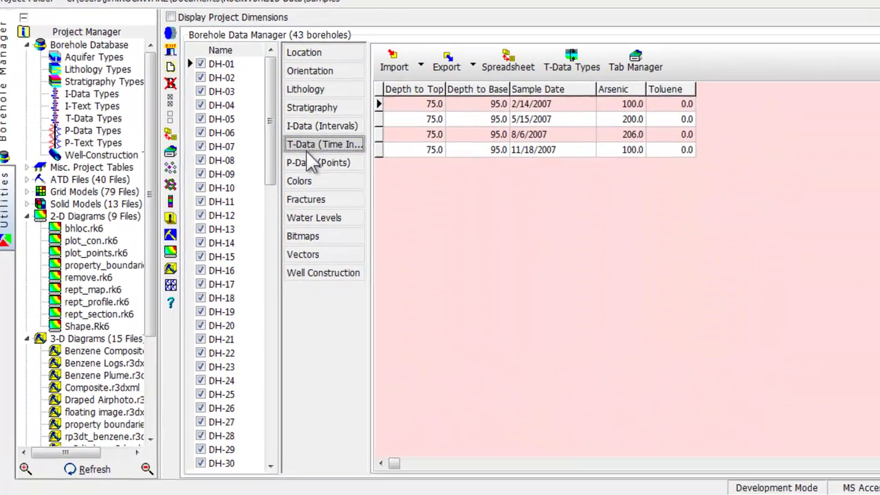
left_click(355, 205)
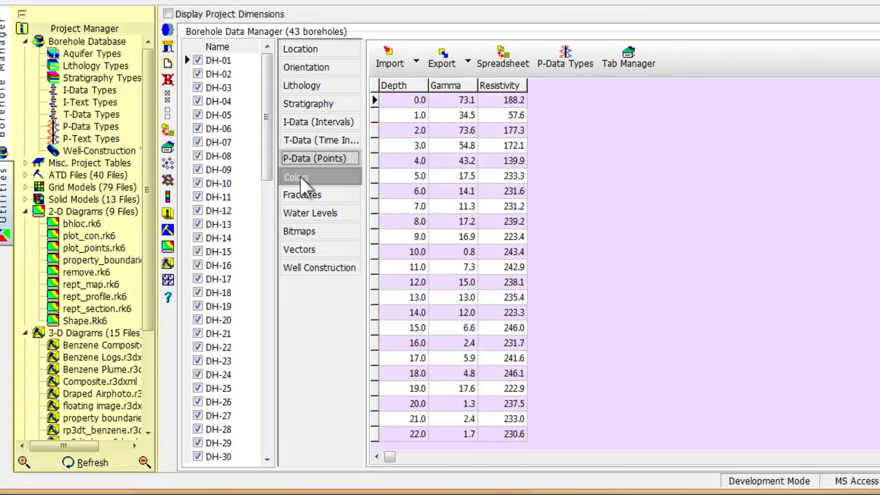
left_click(299, 180)
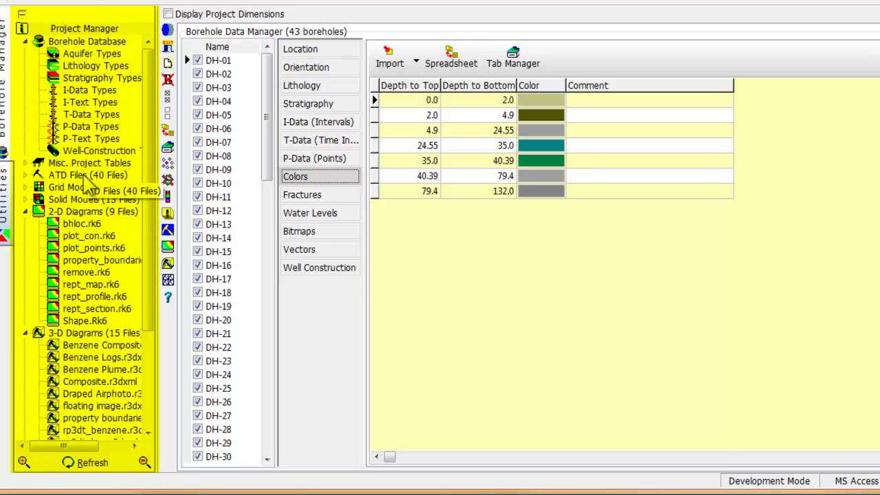
mouse_move(69, 235)
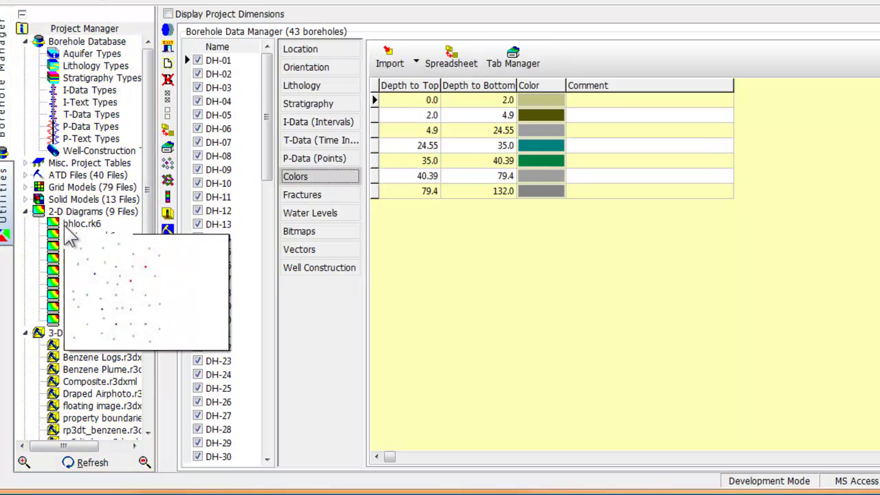
mouse_move(84, 280)
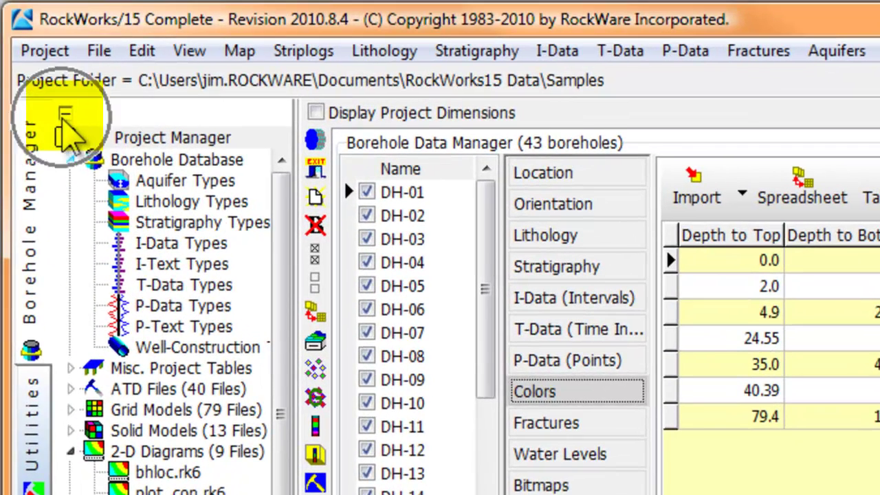
left_click(61, 110)
left_click(66, 115)
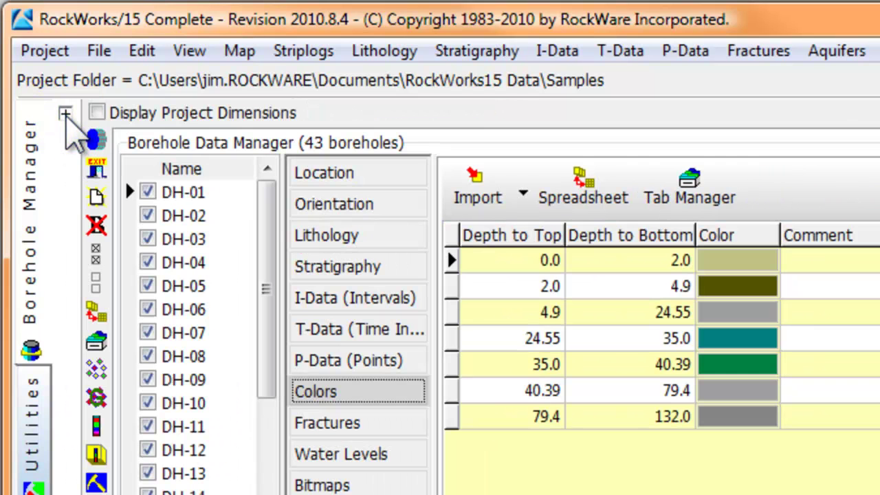
left_click(65, 114)
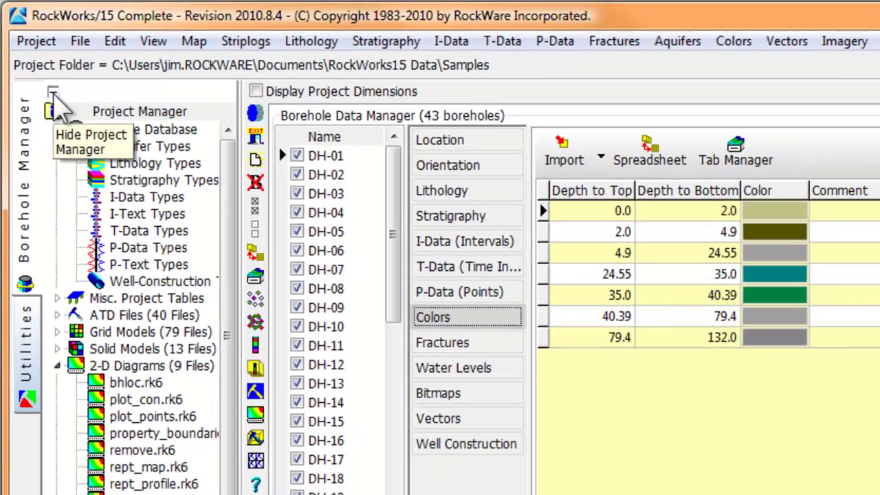
left_click(65, 114)
left_click(37, 64)
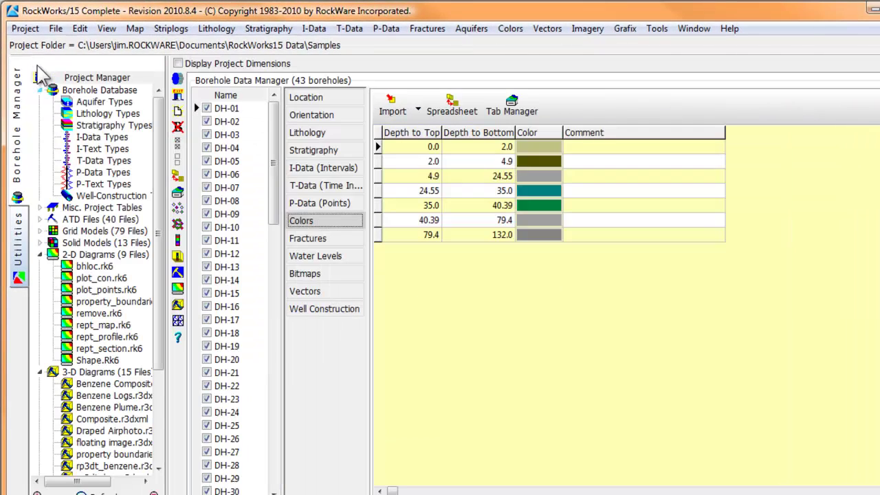
left_click(37, 65)
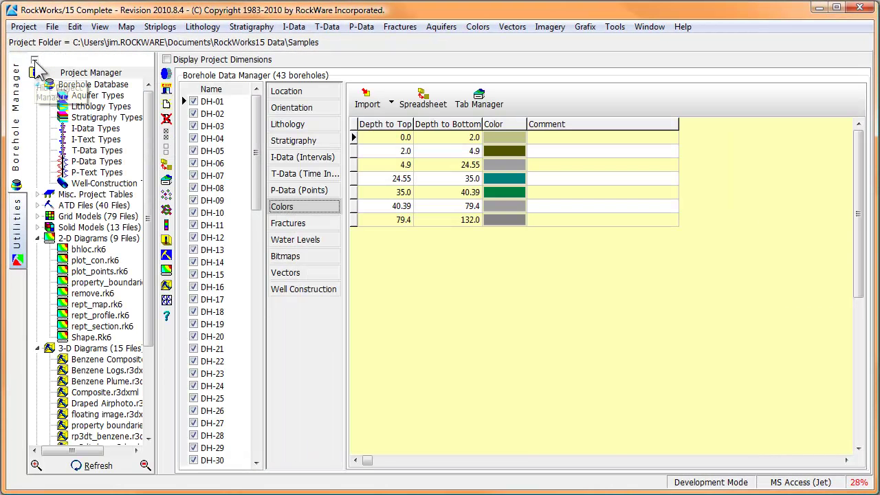
left_click(35, 62)
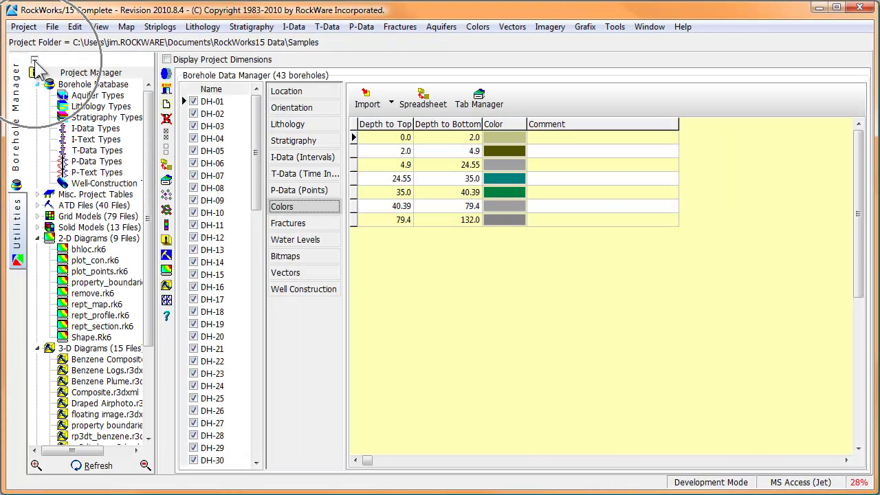